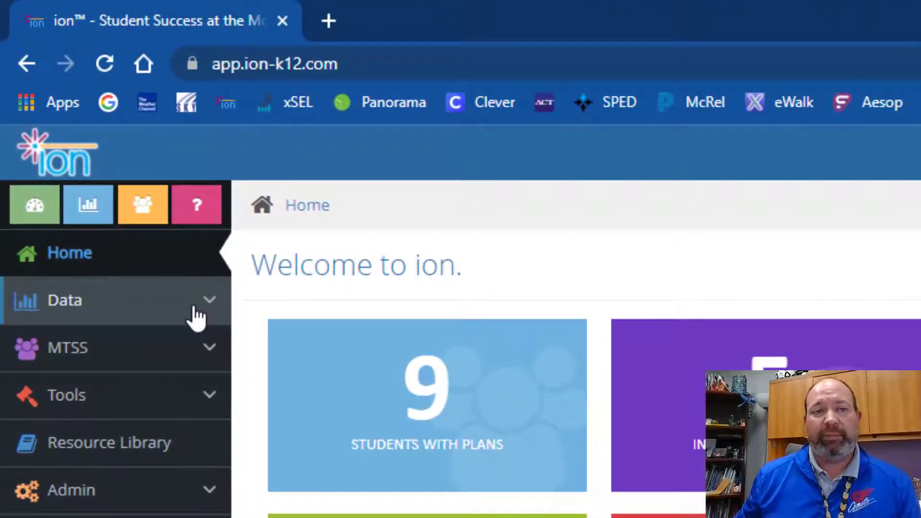
Browse Data Walls through District Walls, Grade Level Data Walls and Grade 2 to open the Gr 2 - F&P wall
{"action": "left_click", "coordinate": [104, 166]}
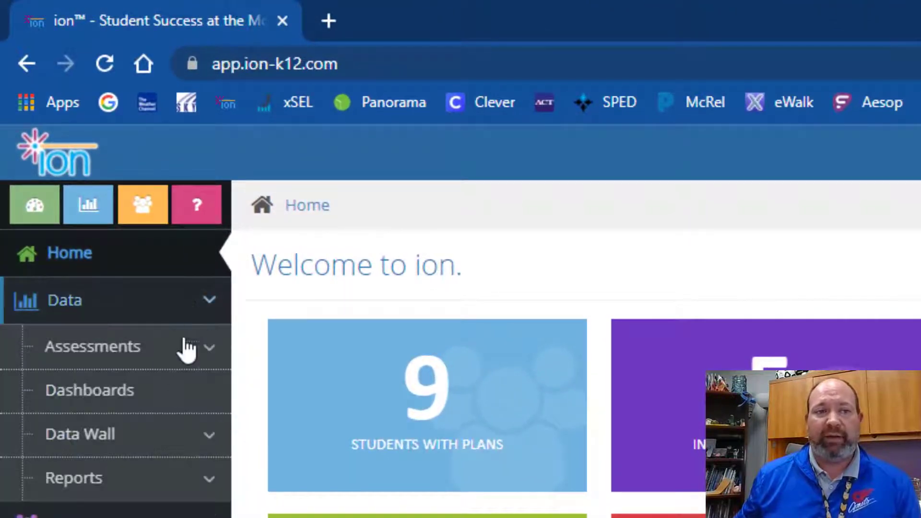
{"action": "left_click", "coordinate": [181, 435]}
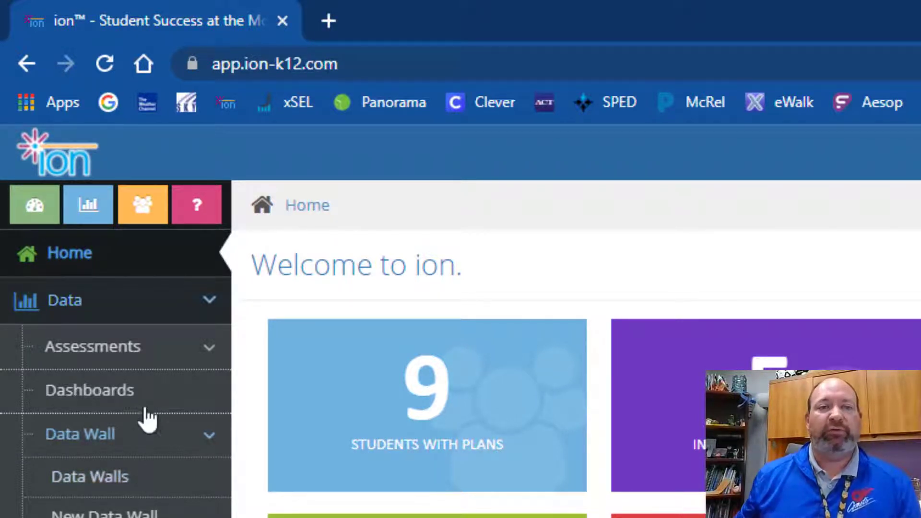
{"action": "left_click", "coordinate": [91, 216]}
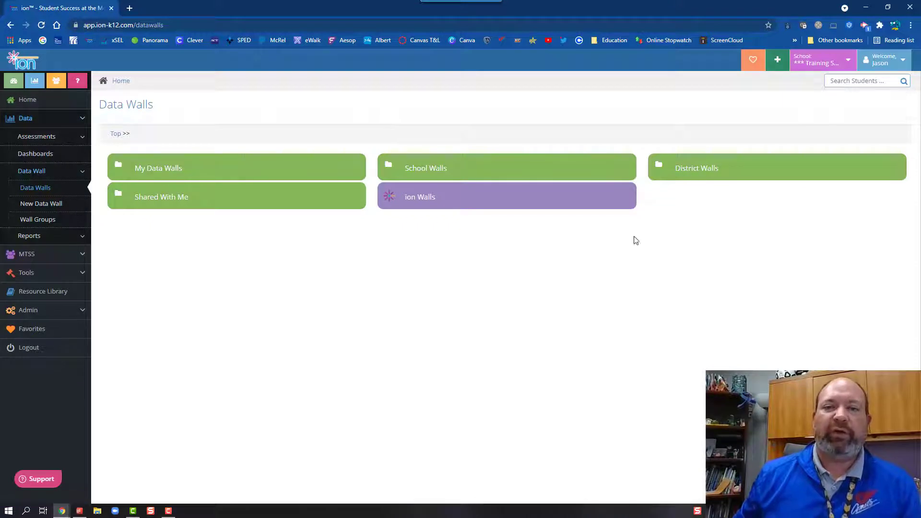
{"action": "left_click", "coordinate": [726, 171]}
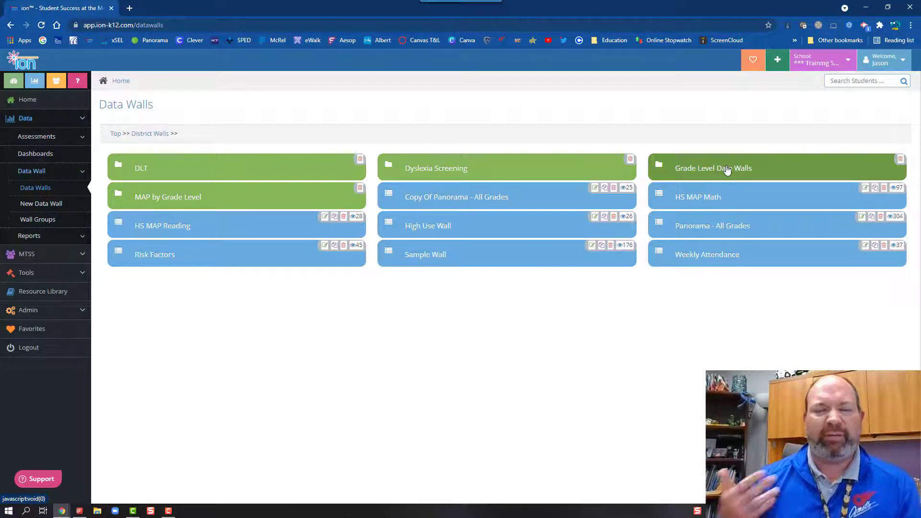
{"action": "left_click", "coordinate": [758, 168]}
{"action": "left_click", "coordinate": [492, 168]}
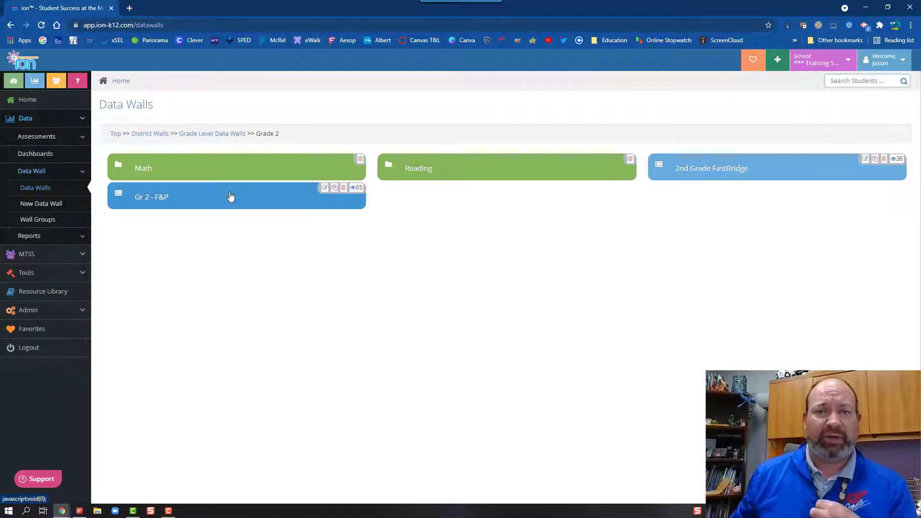
{"action": "left_click", "coordinate": [230, 196]}
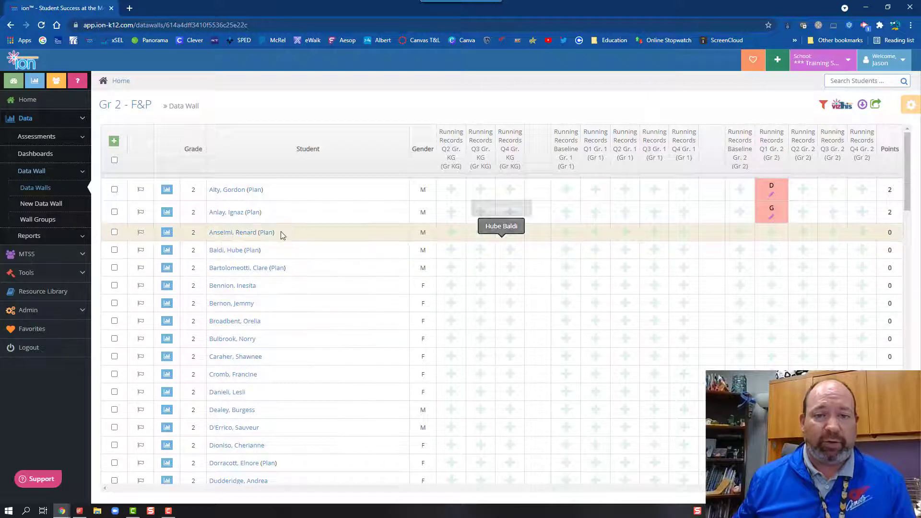
Start a Running Record entry from the third student's + cell in the Running Records column
{"action": "left_click", "coordinate": [775, 232]}
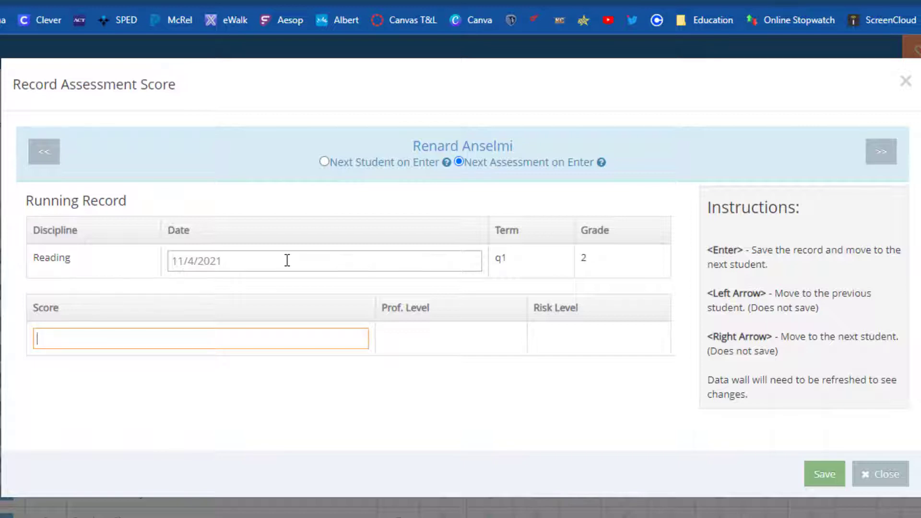
Pick September 15, 2021 as the Running Record date, two months back in the calendar
{"action": "left_click", "coordinate": [286, 260]}
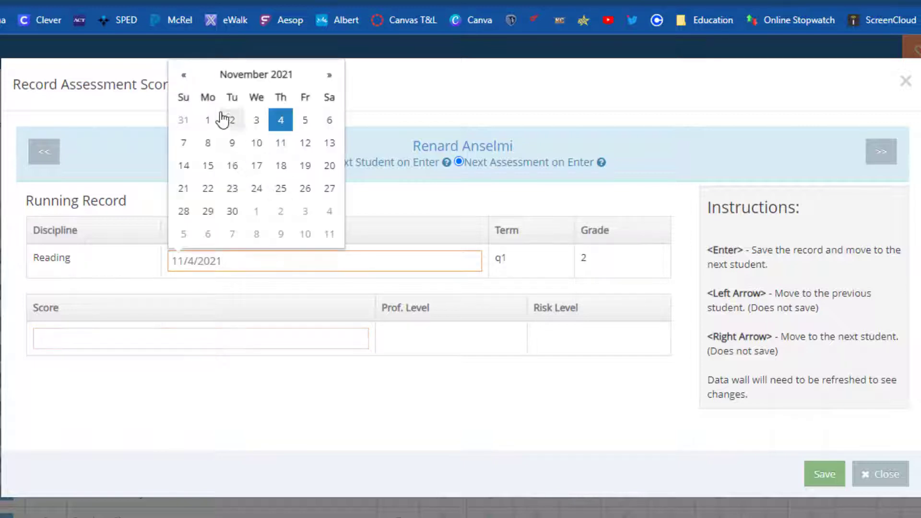
{"action": "left_click", "coordinate": [188, 81]}
{"action": "left_click", "coordinate": [189, 82]}
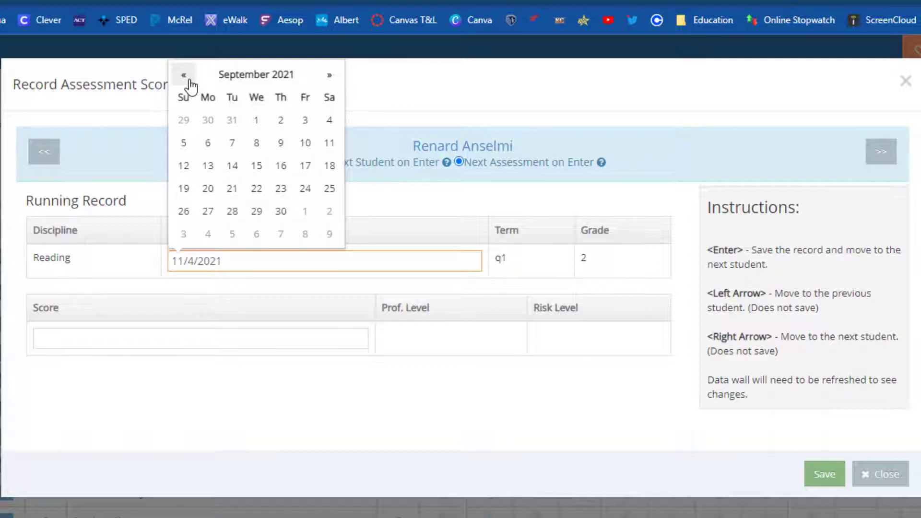
{"action": "left_click", "coordinate": [258, 172]}
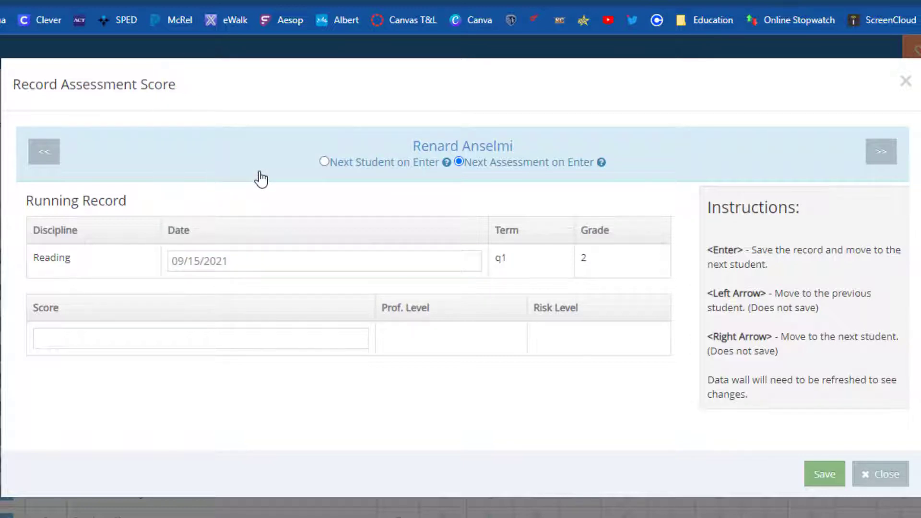
{"action": "left_click", "coordinate": [173, 343]}
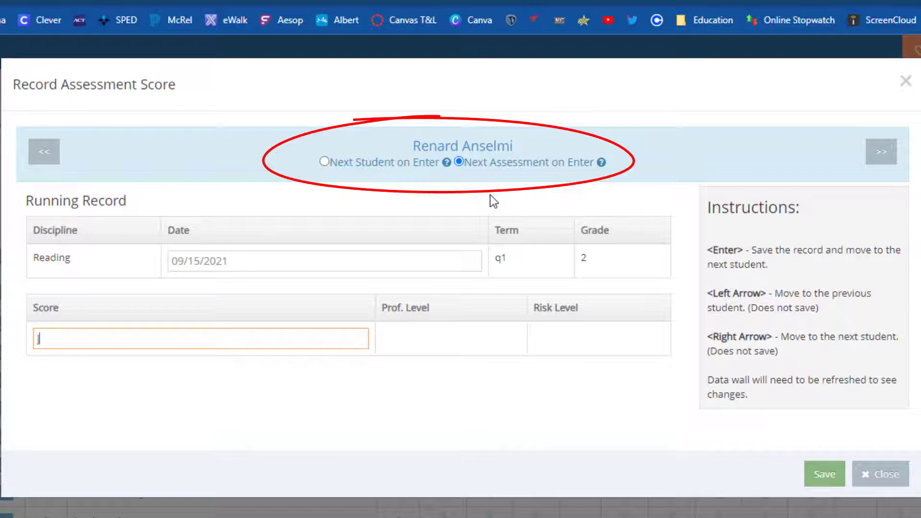
Choose 'Next Student on Enter', save the first score, note the refresh message, and close the form
{"action": "left_click", "coordinate": [322, 161]}
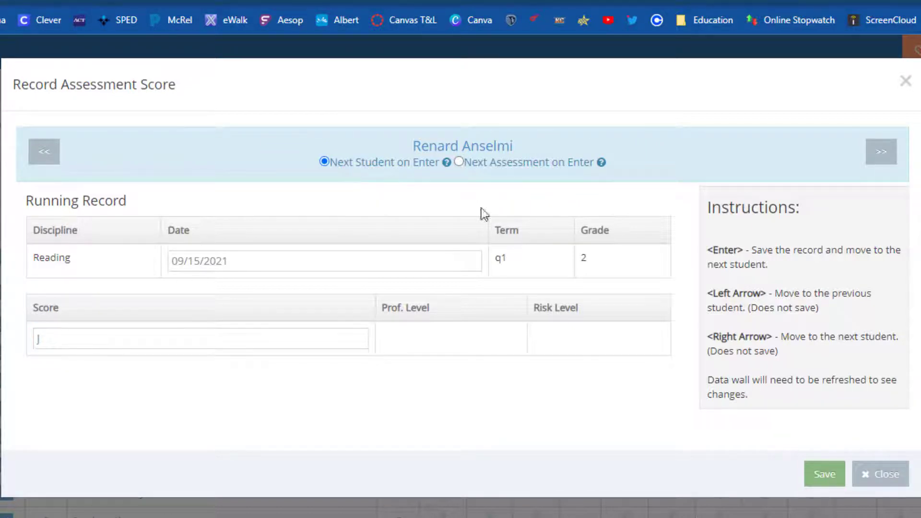
{"action": "left_click", "coordinate": [823, 476]}
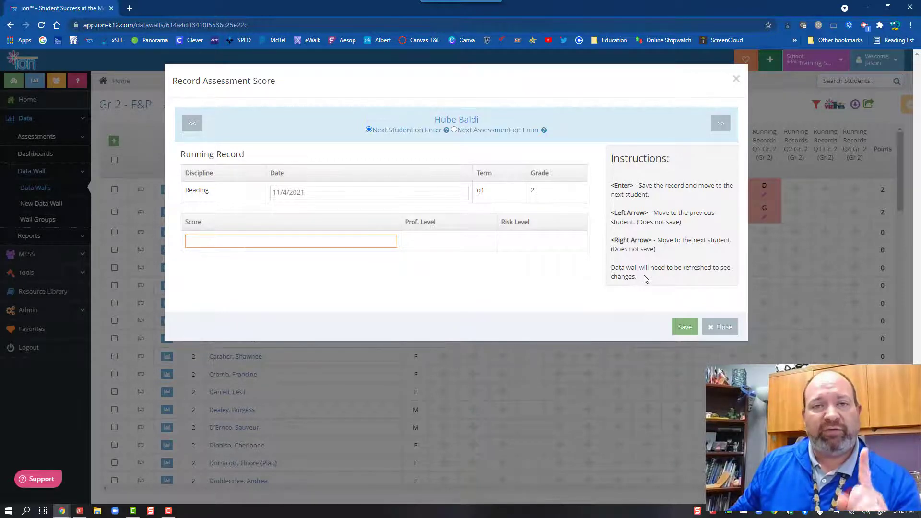
{"action": "left_click_drag", "start_coordinate": [645, 278], "coordinate": [611, 275]}
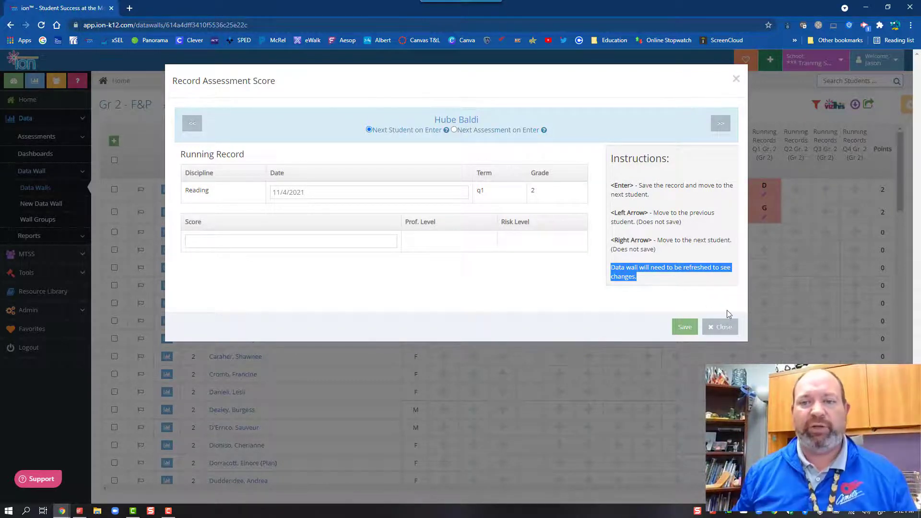
{"action": "left_click", "coordinate": [711, 327]}
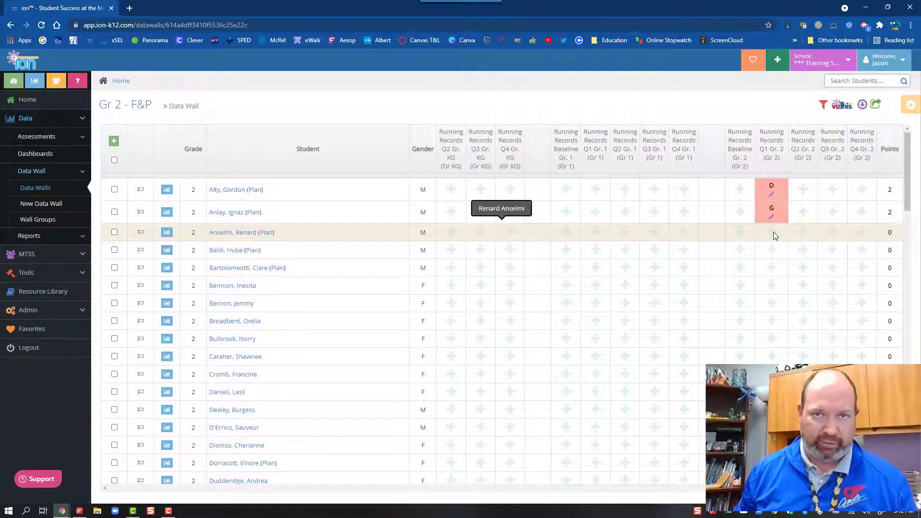
Reload the browser page so the data wall displays the saved scores D and G
{"action": "left_click", "coordinate": [41, 26]}
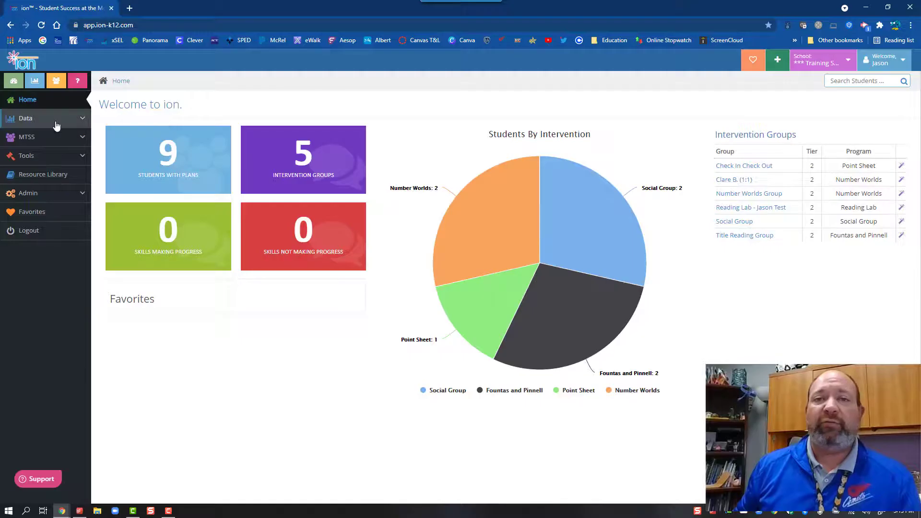
Open the Assessment Scores data entry page and list the Grade 2 students
{"action": "left_click", "coordinate": [55, 123]}
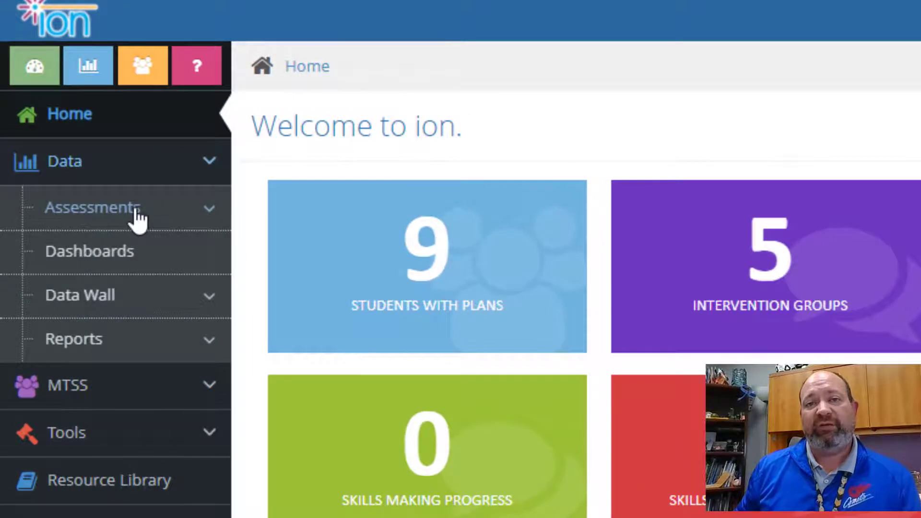
{"action": "left_click", "coordinate": [137, 217]}
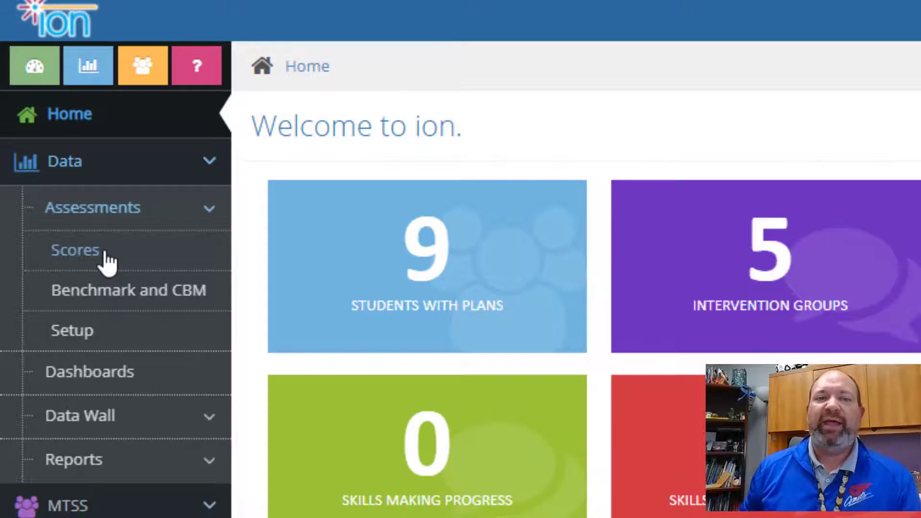
{"action": "left_click", "coordinate": [104, 262]}
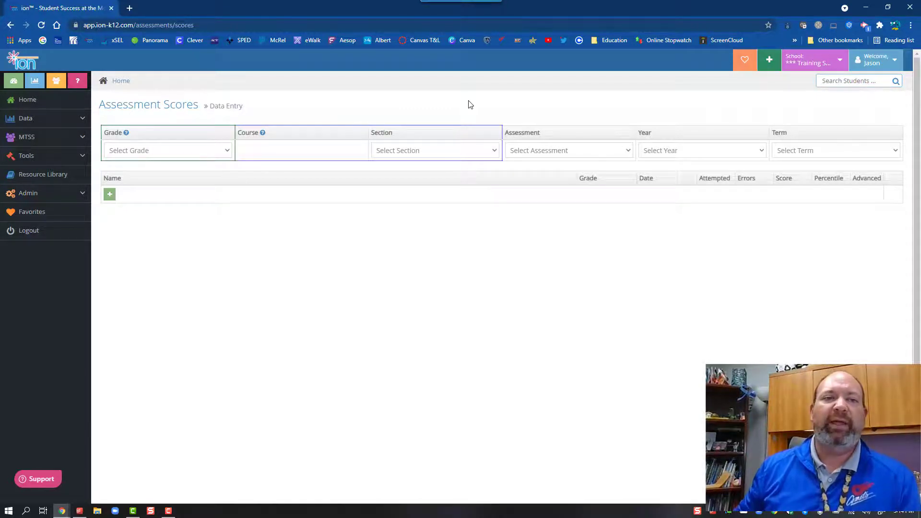
{"action": "left_click", "coordinate": [194, 152]}
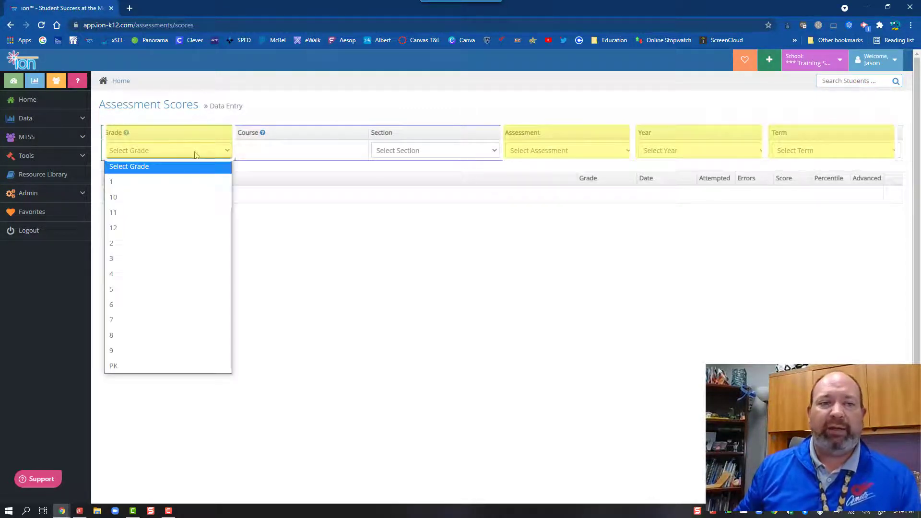
{"action": "left_click", "coordinate": [165, 251]}
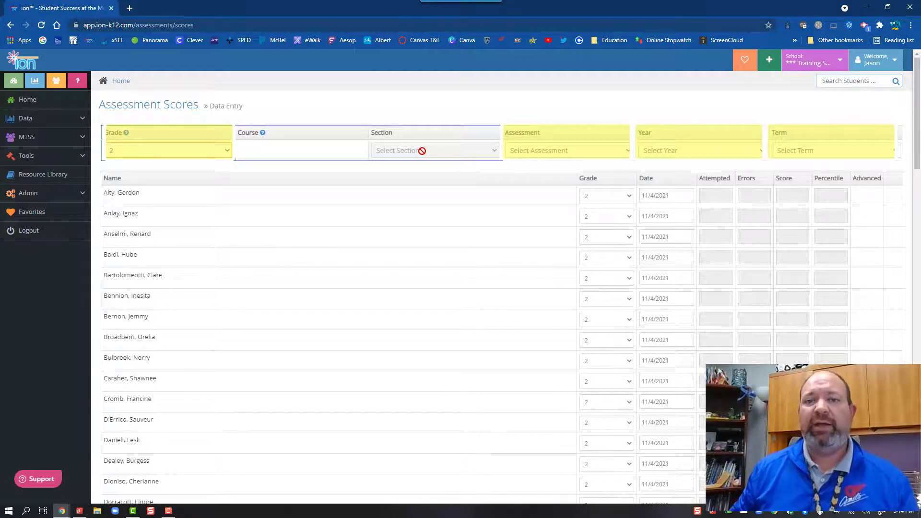
Select assessment 'Fountas and Pinnell: Running Record', year 2021-22 and term Q1
{"action": "left_click", "coordinate": [573, 154]}
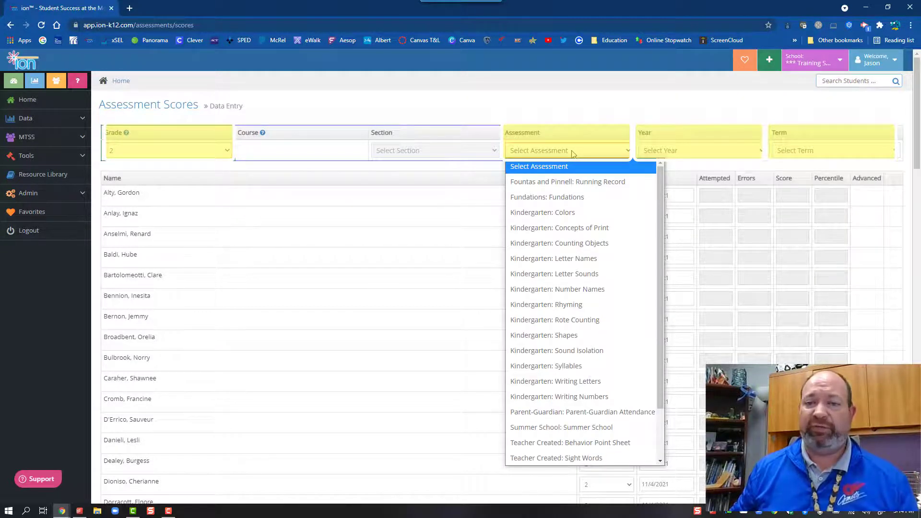
{"action": "scroll", "coordinate": [605, 228], "scroll_direction": "down", "scroll_amount": 3}
{"action": "scroll", "coordinate": [604, 227], "scroll_direction": "up", "scroll_amount": 3}
{"action": "scroll", "coordinate": [604, 226], "scroll_direction": "down", "scroll_amount": 2}
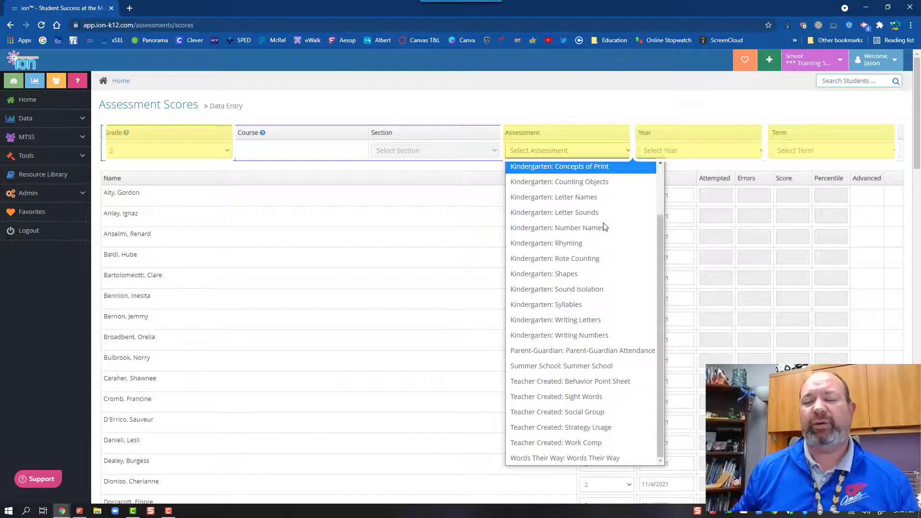
{"action": "scroll", "coordinate": [604, 228], "scroll_direction": "up", "scroll_amount": 2}
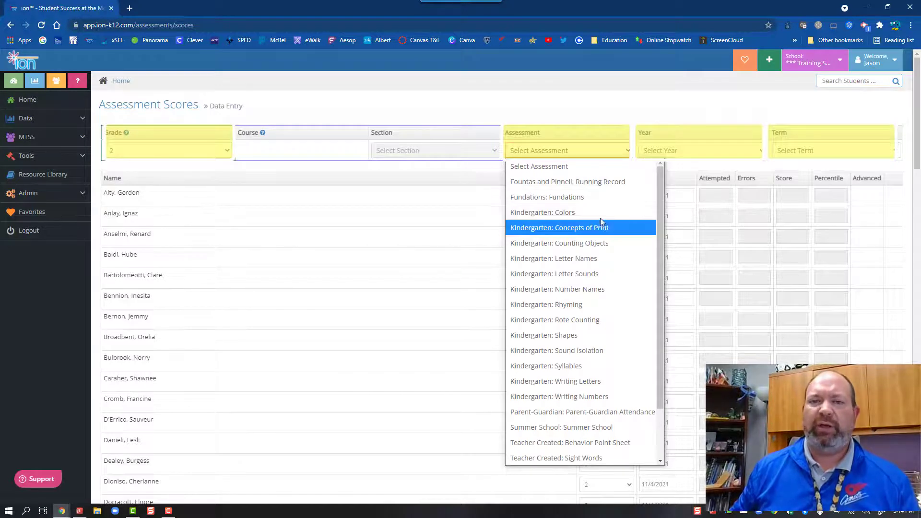
{"action": "left_click", "coordinate": [584, 183]}
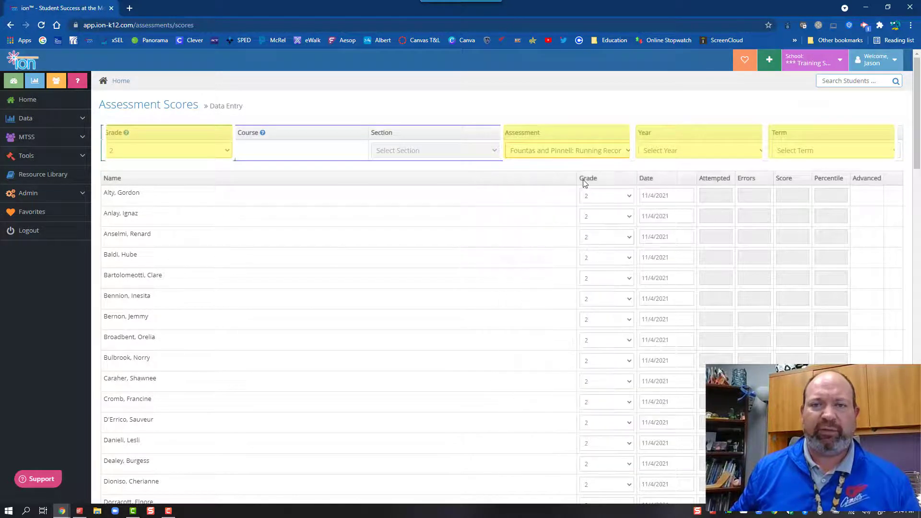
{"action": "left_click", "coordinate": [701, 153]}
{"action": "left_click", "coordinate": [695, 179]}
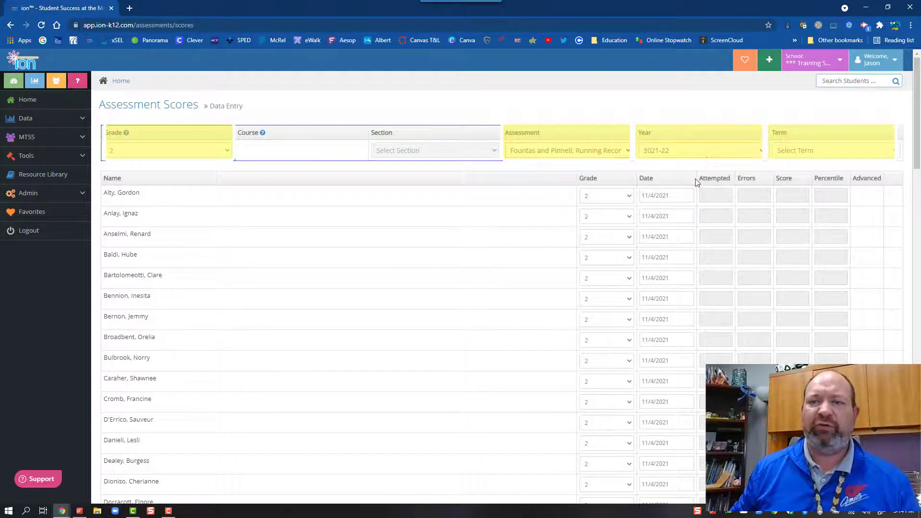
{"action": "left_click", "coordinate": [829, 151]}
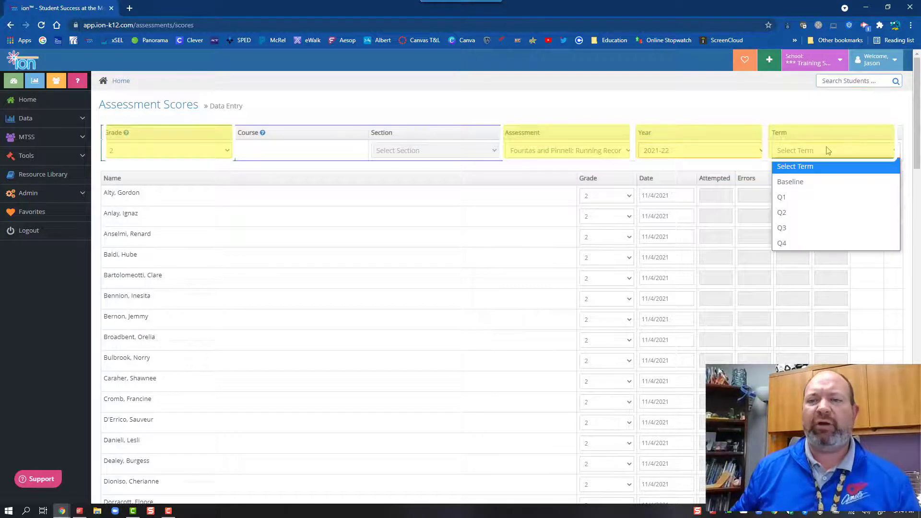
{"action": "left_click", "coordinate": [804, 196]}
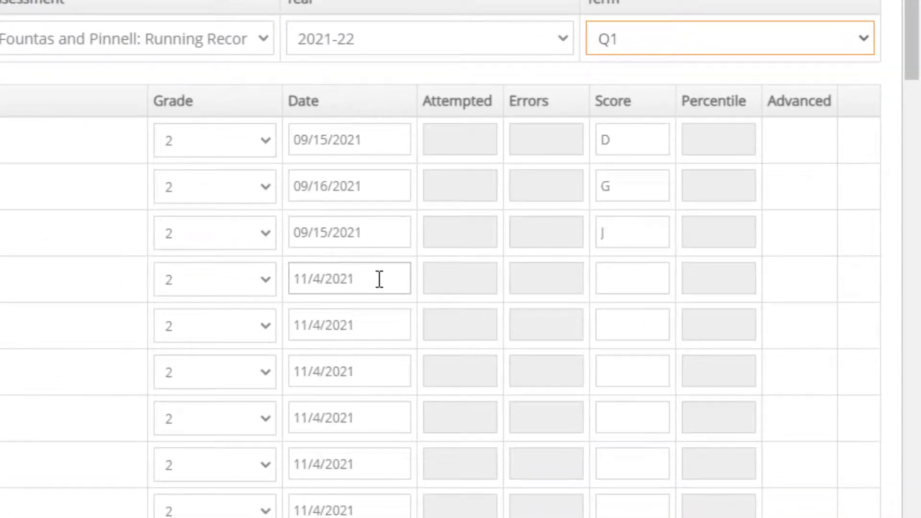
Date row 4's Running Record September 20, 2021 using the datepicker
{"action": "left_click", "coordinate": [379, 280]}
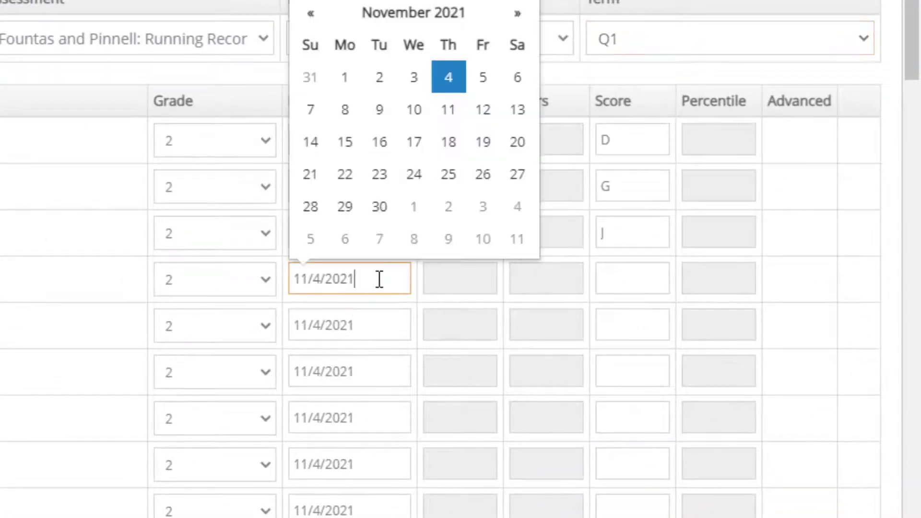
{"action": "left_click", "coordinate": [316, 13]}
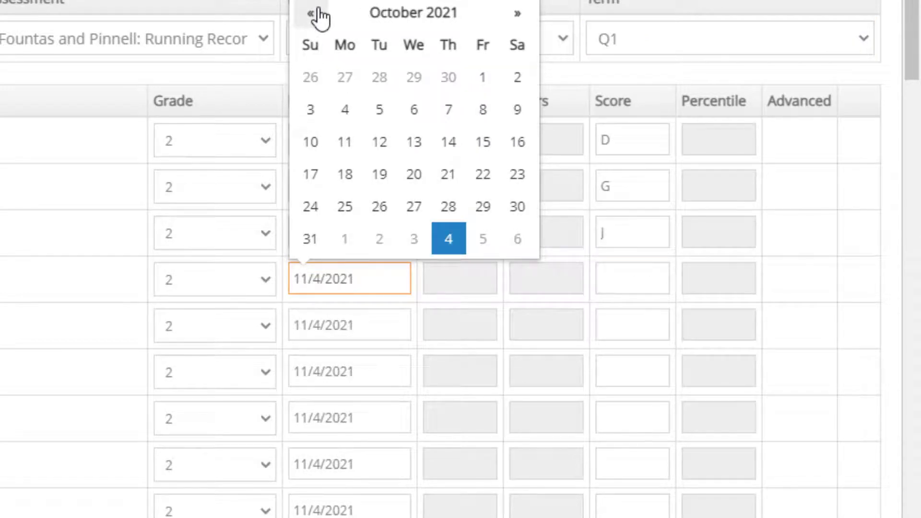
{"action": "left_click", "coordinate": [312, 13]}
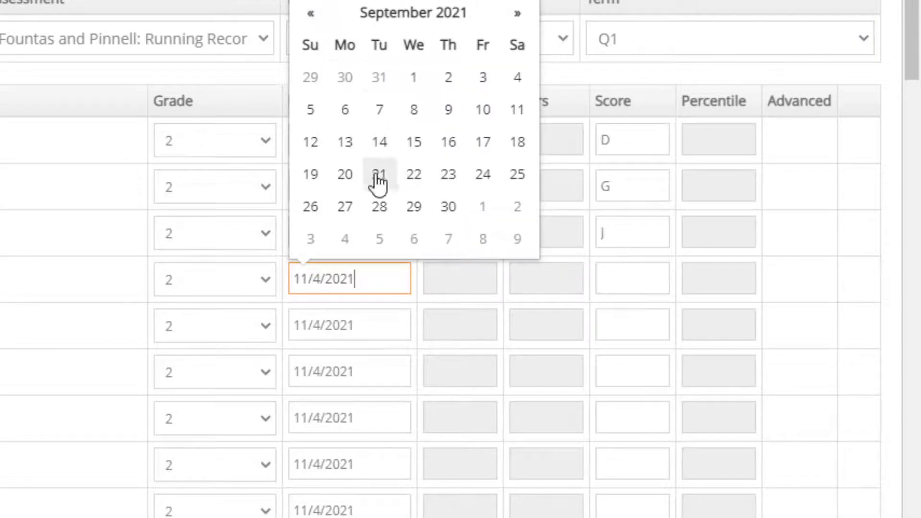
{"action": "left_click", "coordinate": [345, 175]}
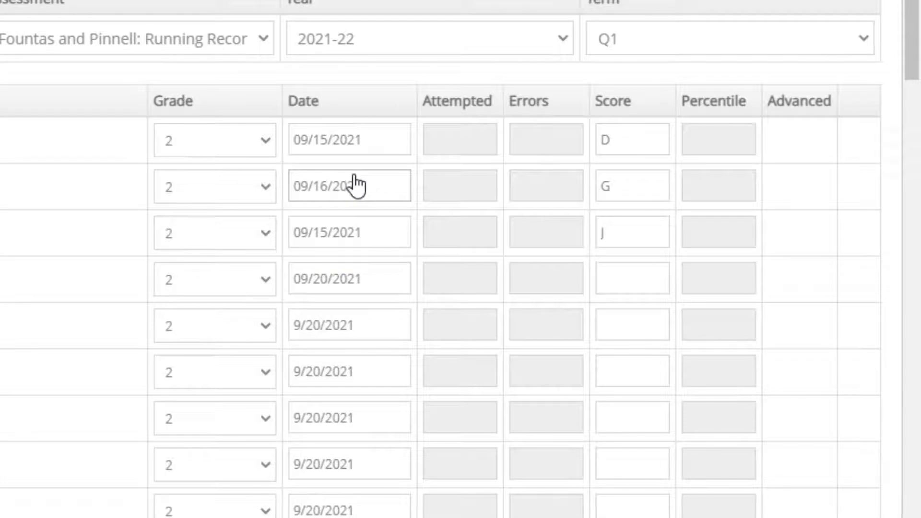
{"action": "left_click", "coordinate": [623, 274]}
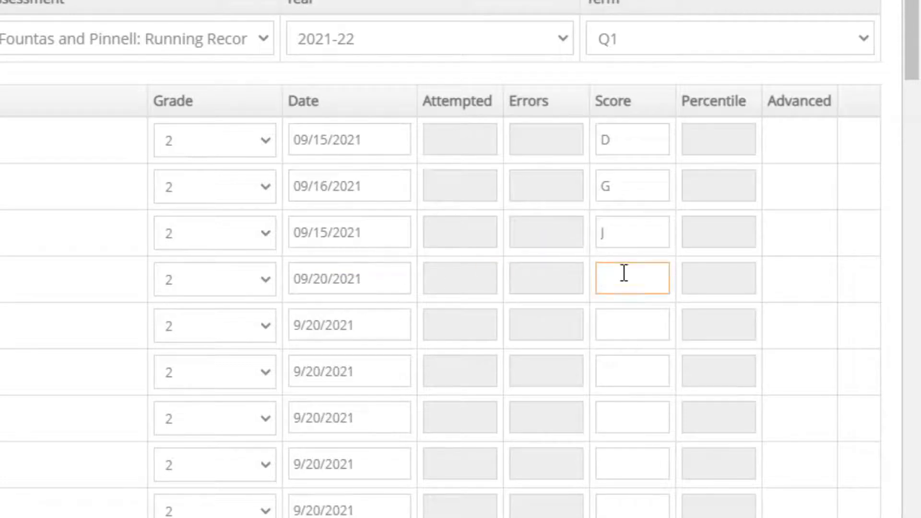
Enter levels H, K and L in rows 4–6, saving each with the green button
{"action": "type", "text": "H"}
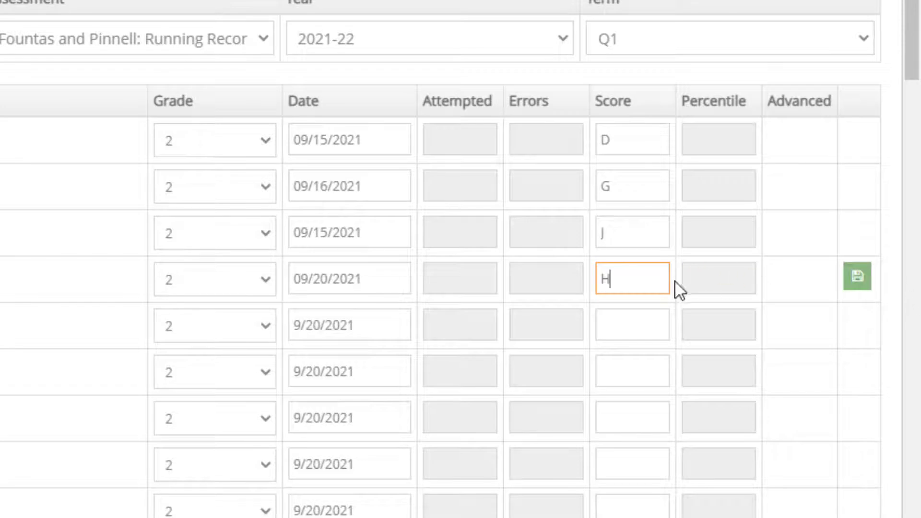
{"action": "left_click", "coordinate": [857, 284]}
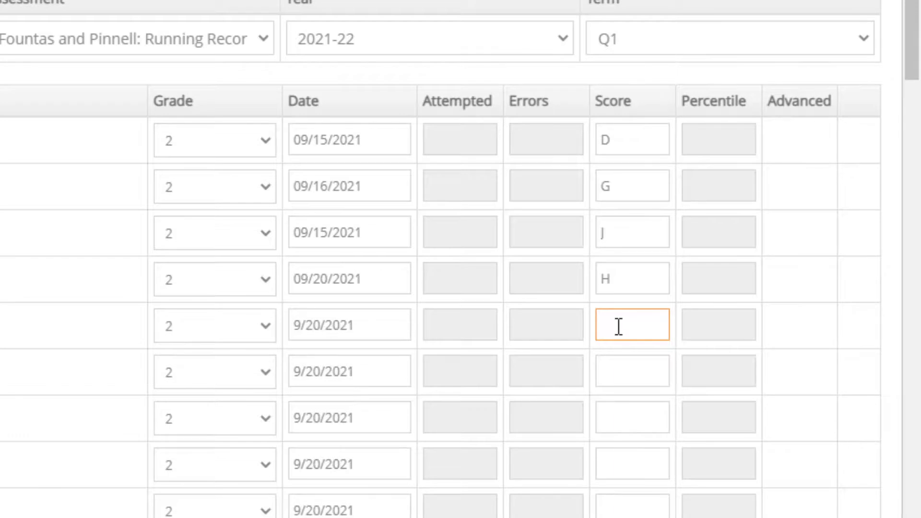
{"action": "type", "text": "K"}
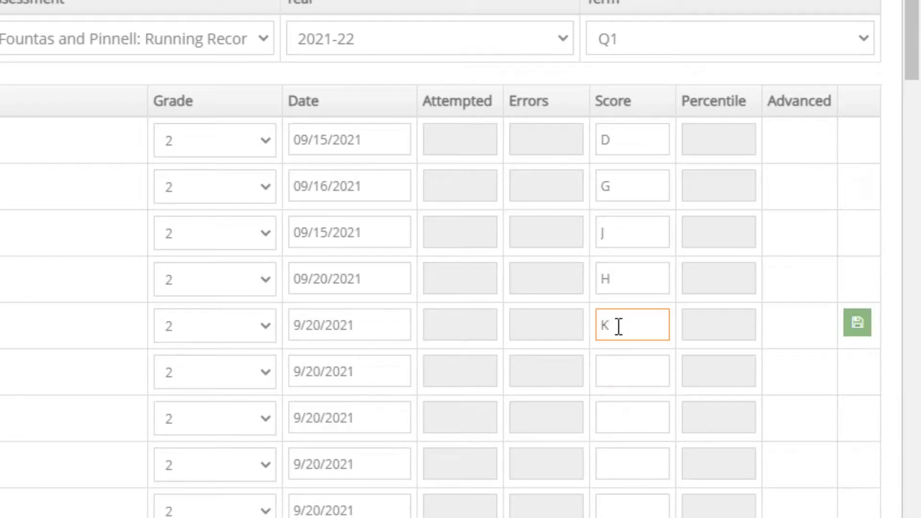
{"action": "left_click", "coordinate": [858, 324]}
{"action": "left_click", "coordinate": [659, 374]}
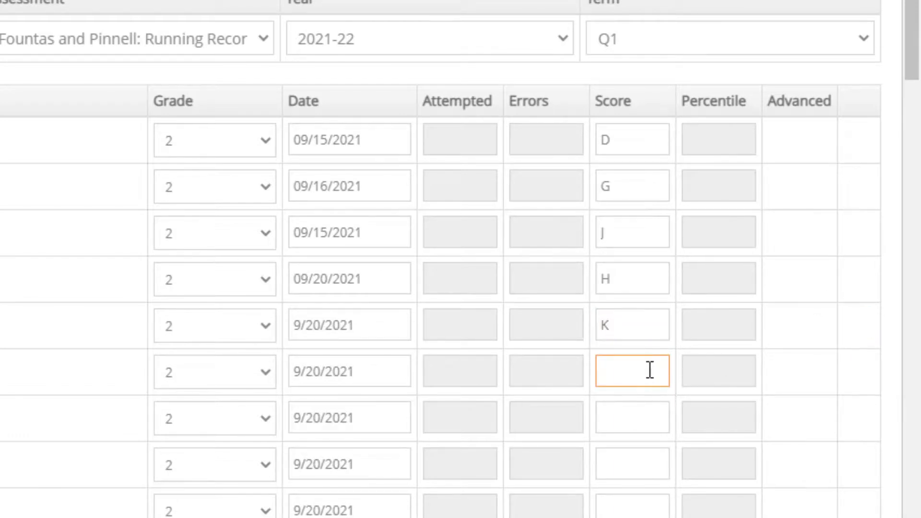
{"action": "type", "text": "L"}
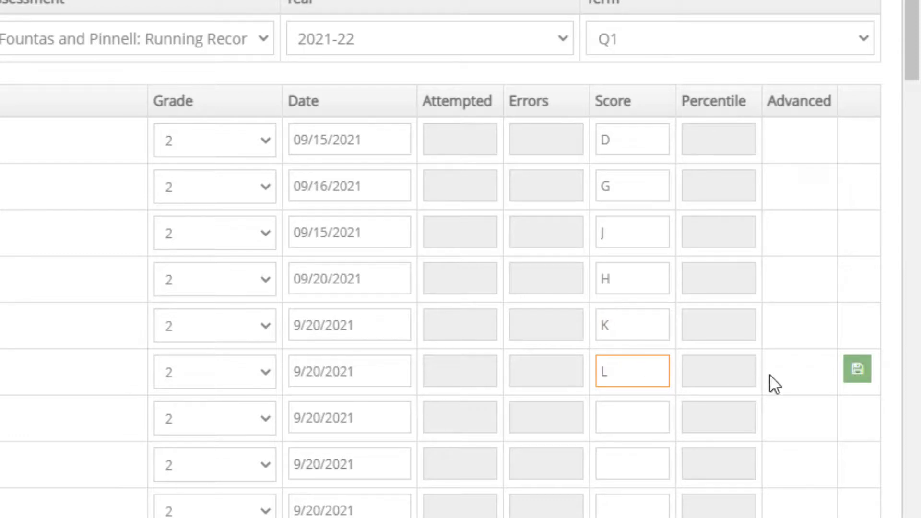
{"action": "left_click", "coordinate": [848, 368]}
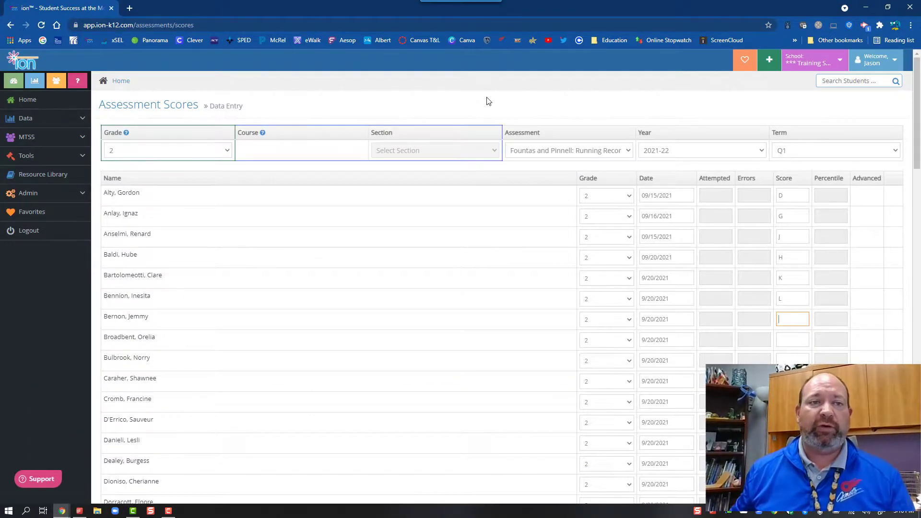
Return through the sidebar Data Walls icon to the Gr 2 - F&P wall
{"action": "left_click", "coordinate": [34, 82]}
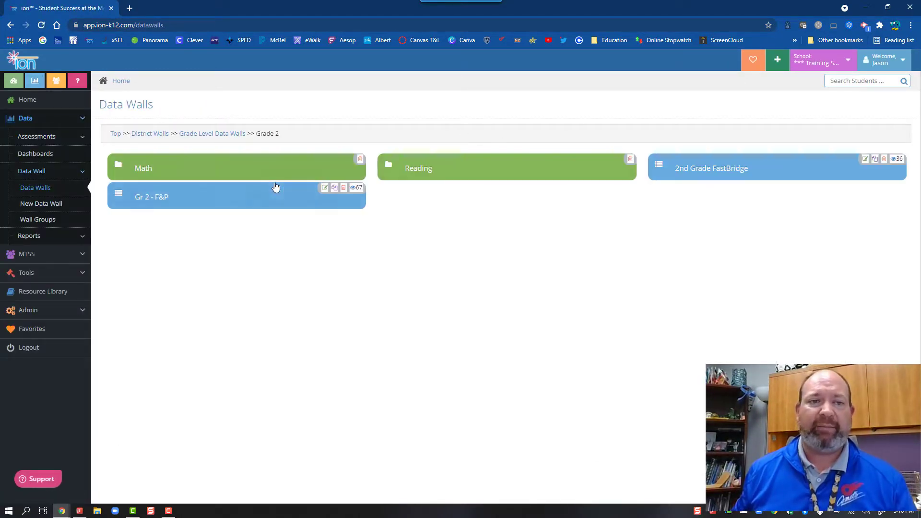
{"action": "left_click", "coordinate": [245, 196]}
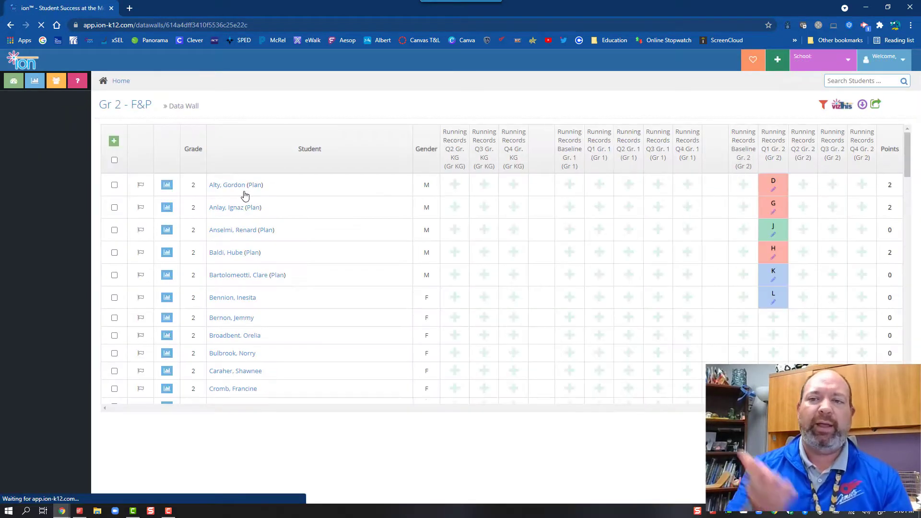